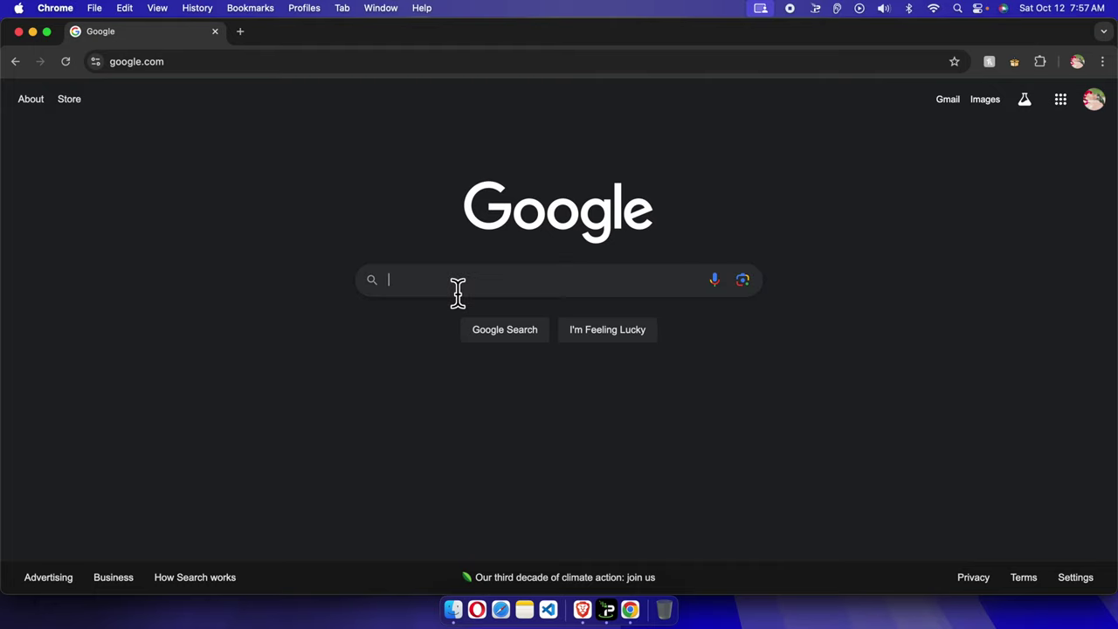
Step: Search Google for 'google earth studio' using the autocomplete suggestion
{"action": "type", "text": "google se"}
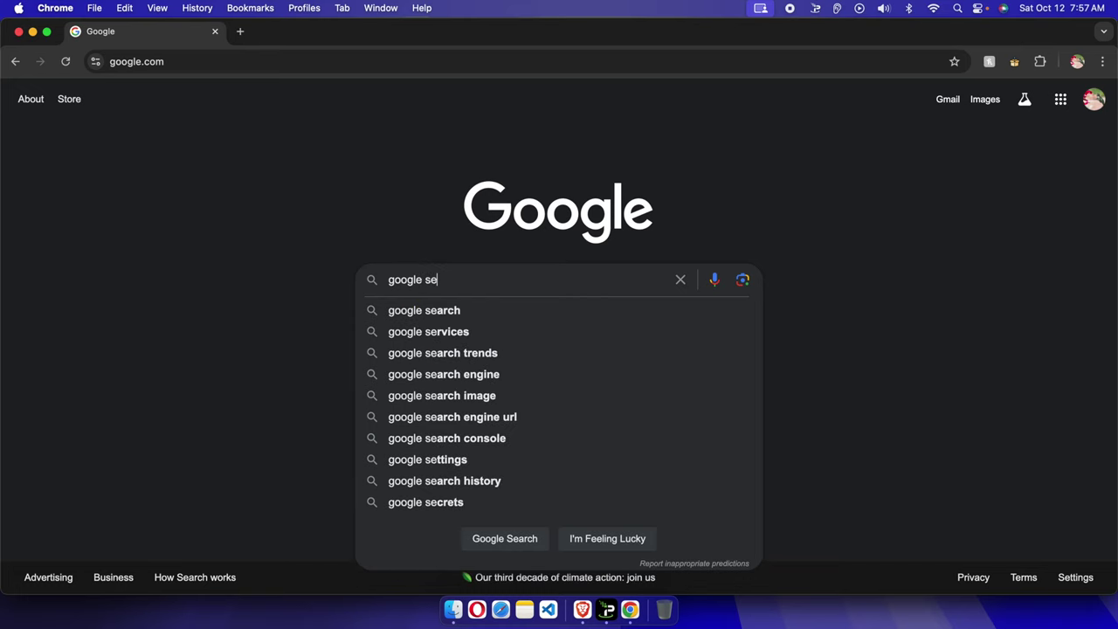
{"action": "type", "text": "a"}
{"action": "key", "text": "BackSpace"}
{"action": "key", "text": "BackSpace"}
{"action": "key", "text": "BackSpace"}
{"action": "type", "text": "eart"}
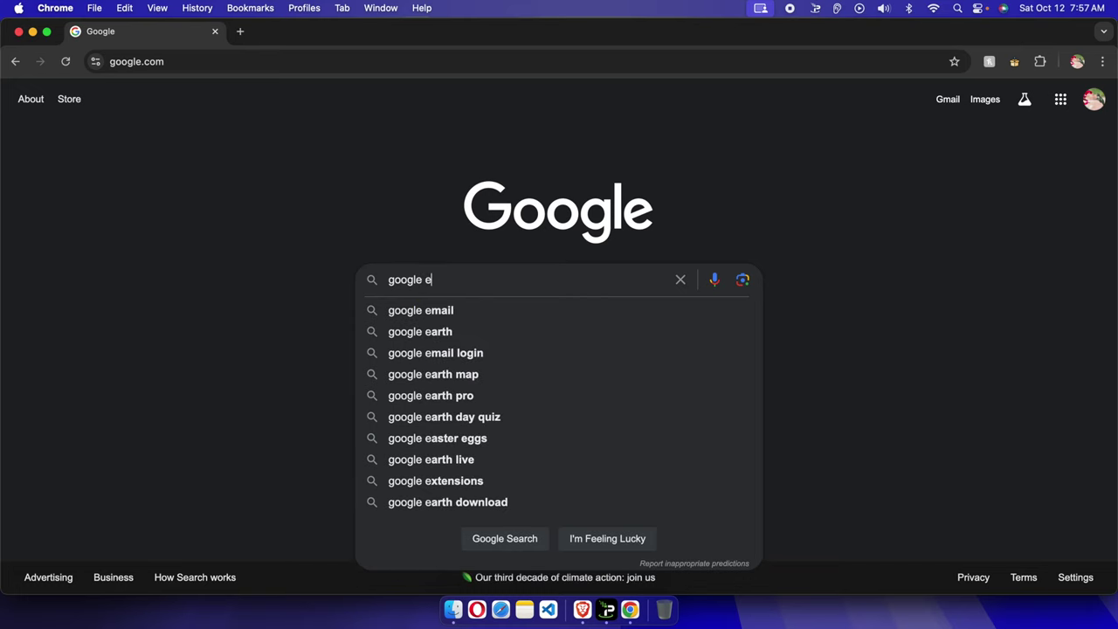
{"action": "type", "text": "h stu"}
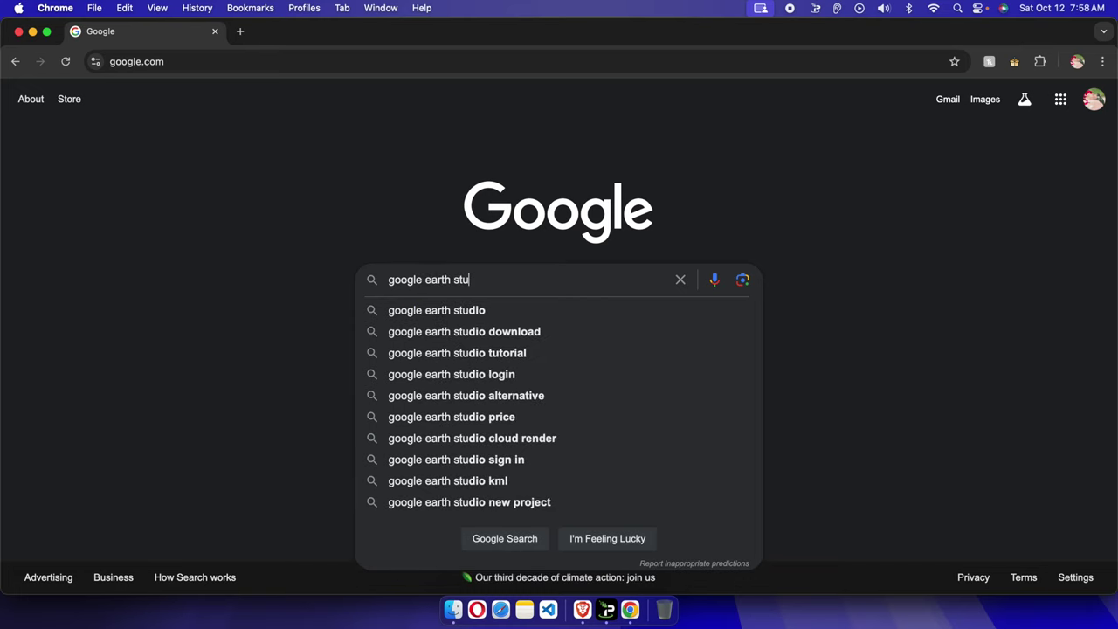
{"action": "key", "text": "Down"}
{"action": "key", "text": "Return"}
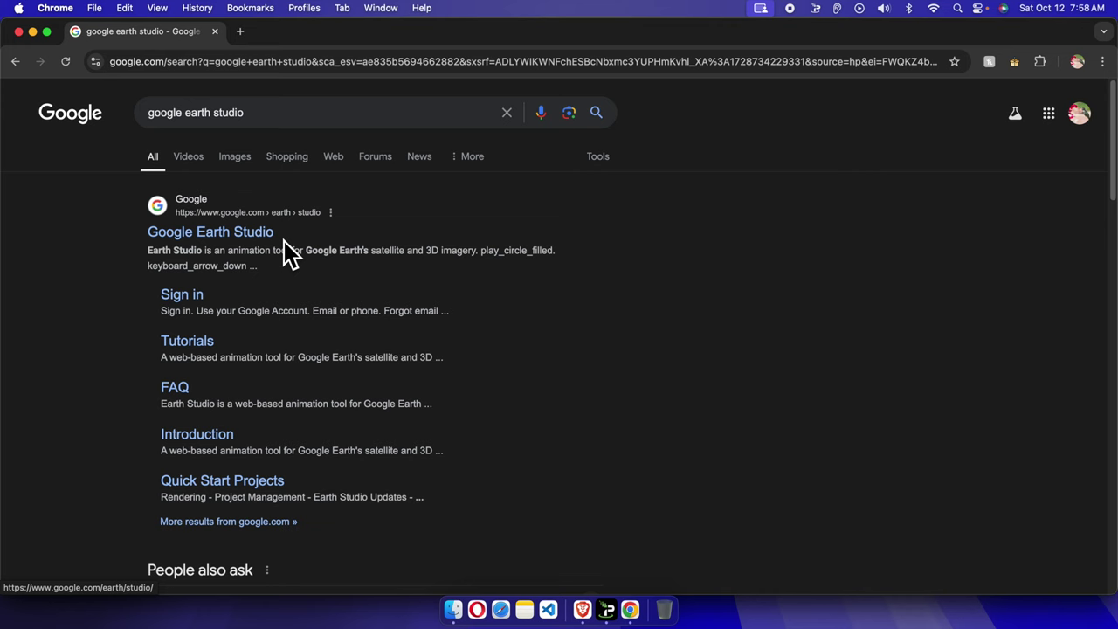
Step: Open the official Google Earth Studio result and skim its landing page description
{"action": "left_click", "coordinate": [234, 247]}
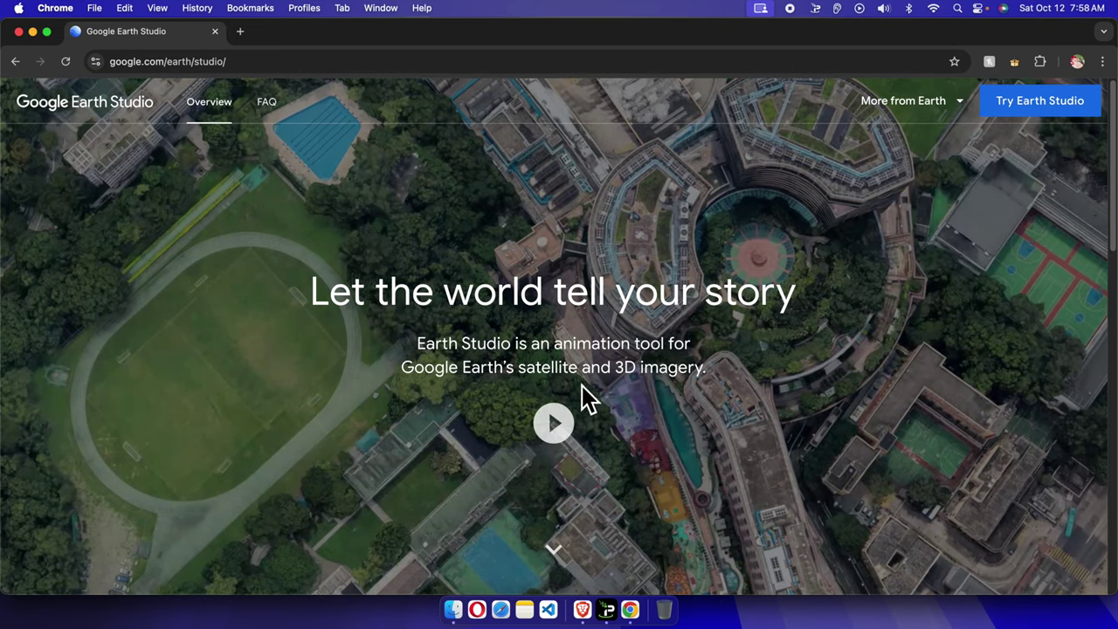
{"action": "left_click_drag", "start_coordinate": [714, 384], "coordinate": [392, 367]}
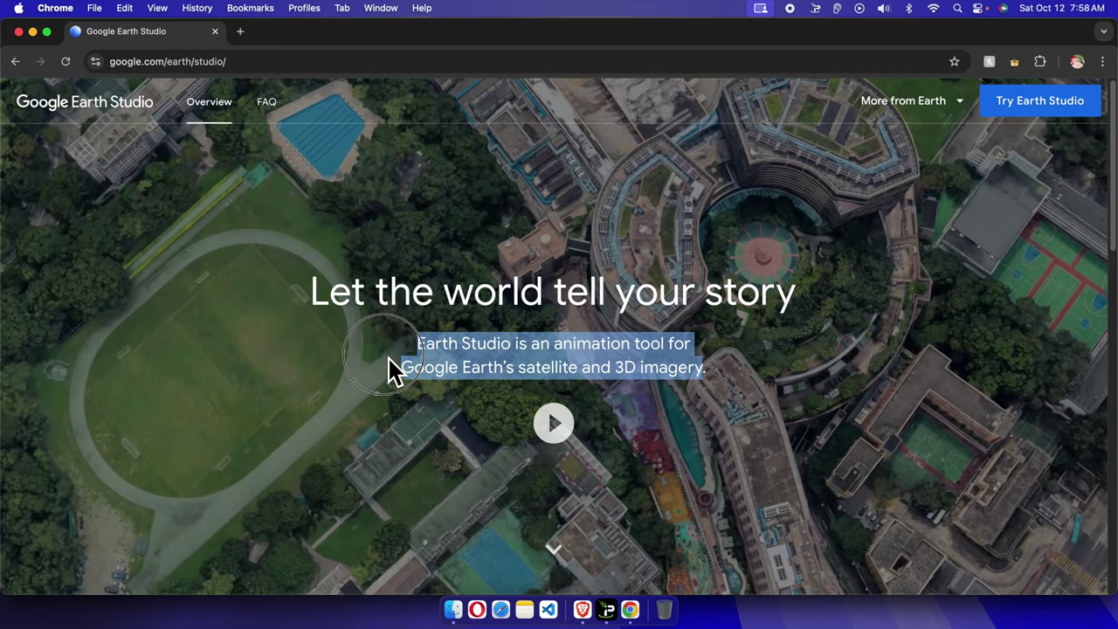
{"action": "scroll", "coordinate": [551, 376], "scroll_direction": "down", "scroll_amount": 5}
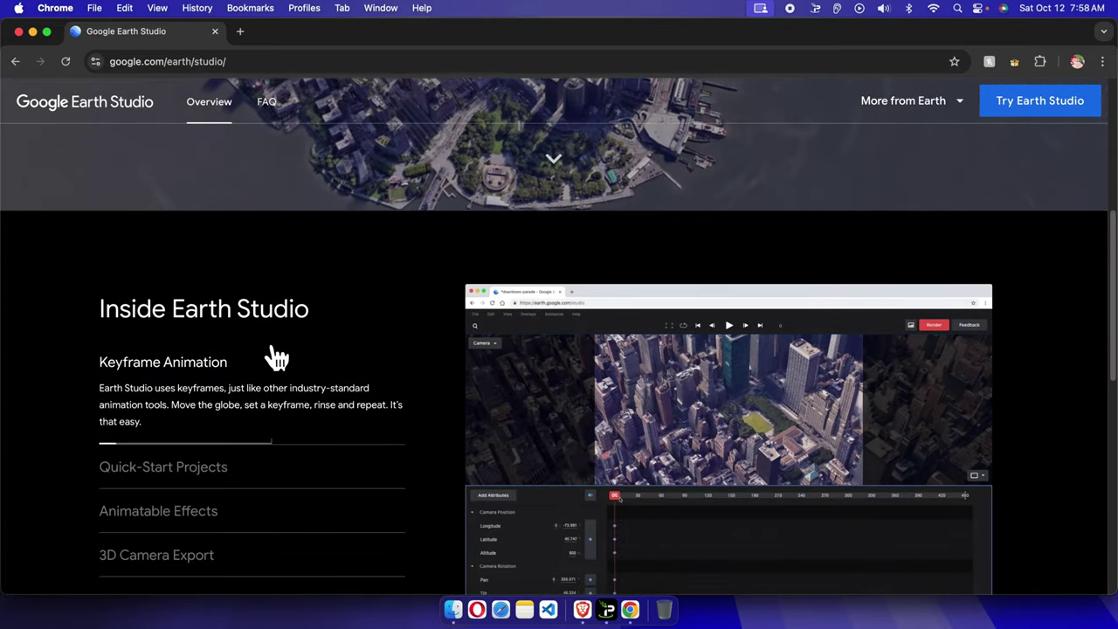
{"action": "scroll", "coordinate": [277, 357], "scroll_direction": "up", "scroll_amount": 5}
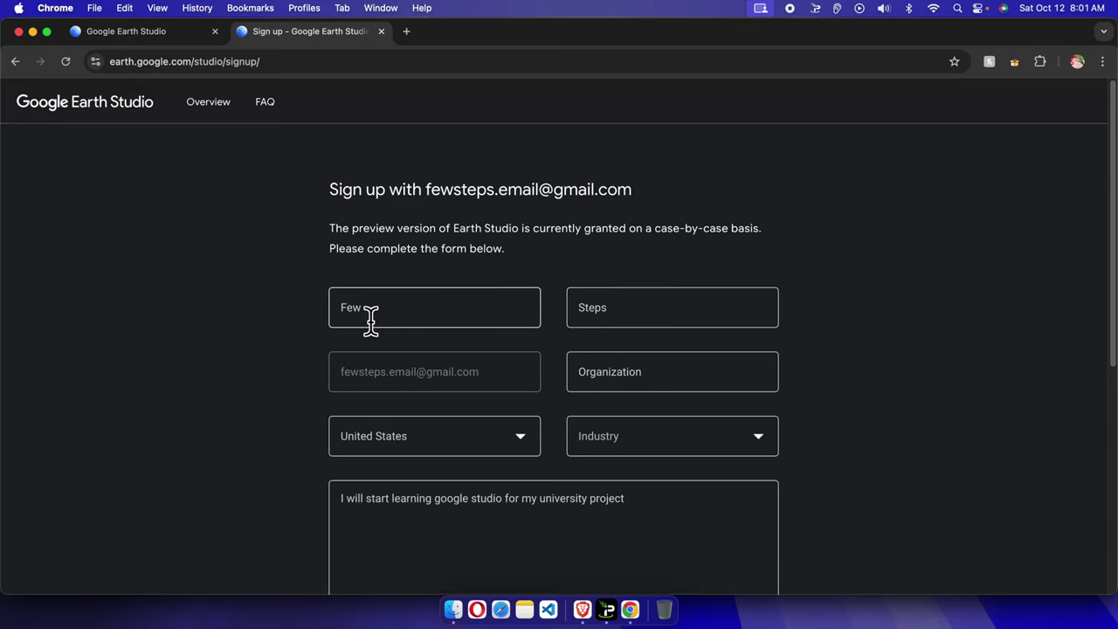
Step: Set the sign-up form's Industry to Websites & Blogs
{"action": "scroll", "coordinate": [669, 381], "scroll_direction": "down", "scroll_amount": 1}
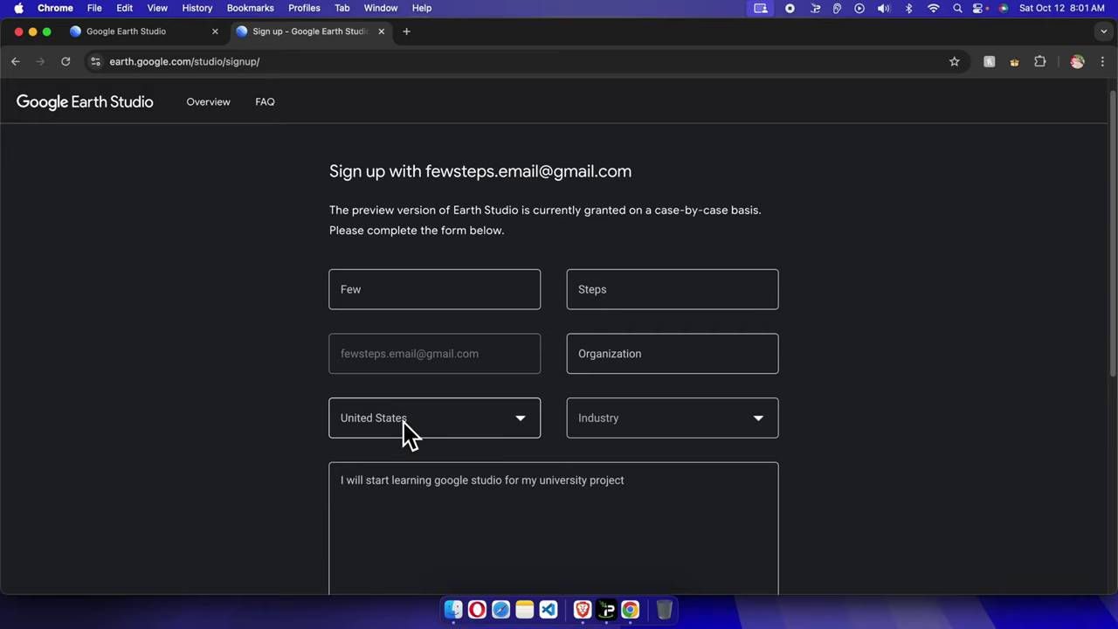
{"action": "left_click", "coordinate": [744, 421]}
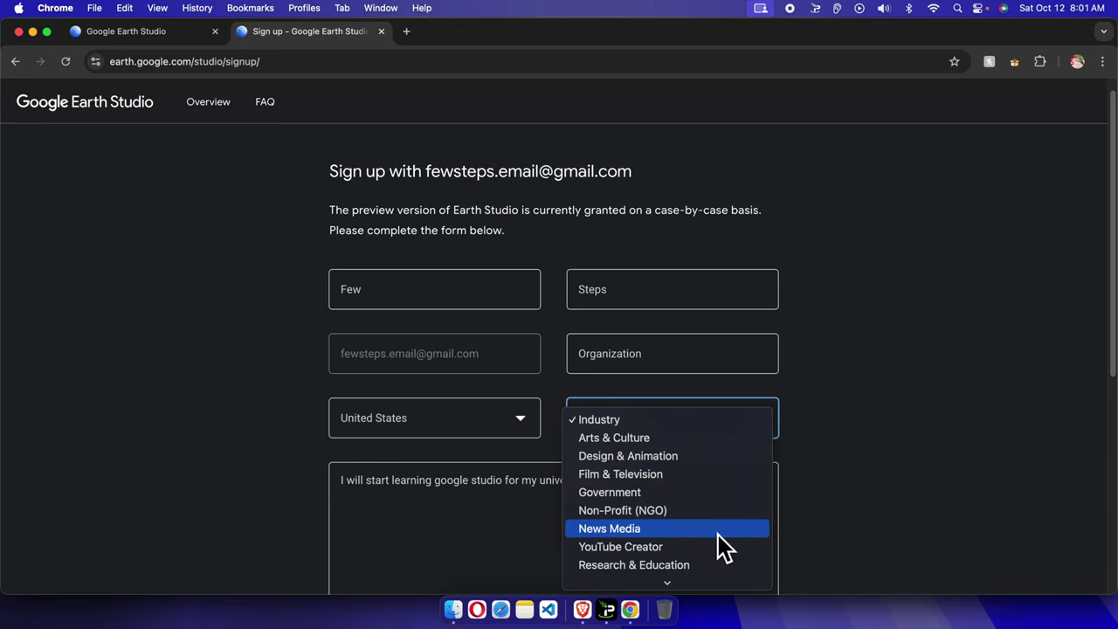
{"action": "scroll", "coordinate": [717, 532], "scroll_direction": "down", "scroll_amount": 2}
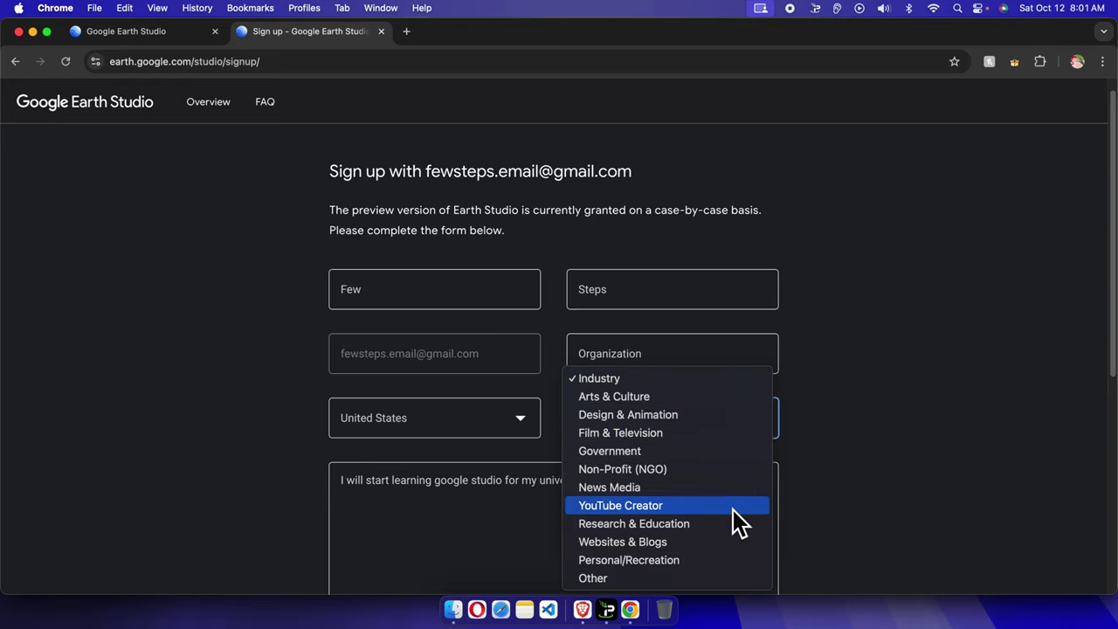
{"action": "left_click", "coordinate": [690, 544]}
Step: Edit the project description and submit the sign-up form
{"action": "scroll", "coordinate": [947, 487], "scroll_direction": "down", "scroll_amount": 2}
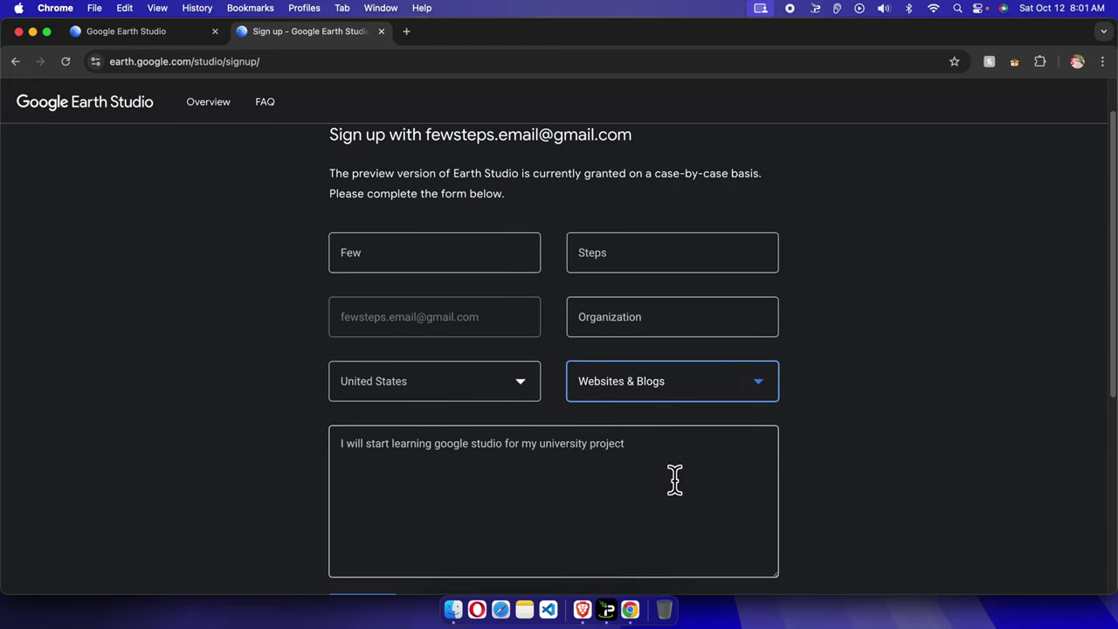
{"action": "left_click", "coordinate": [669, 418]}
{"action": "left_click", "coordinate": [307, 419]}
{"action": "left_click", "coordinate": [440, 428]}
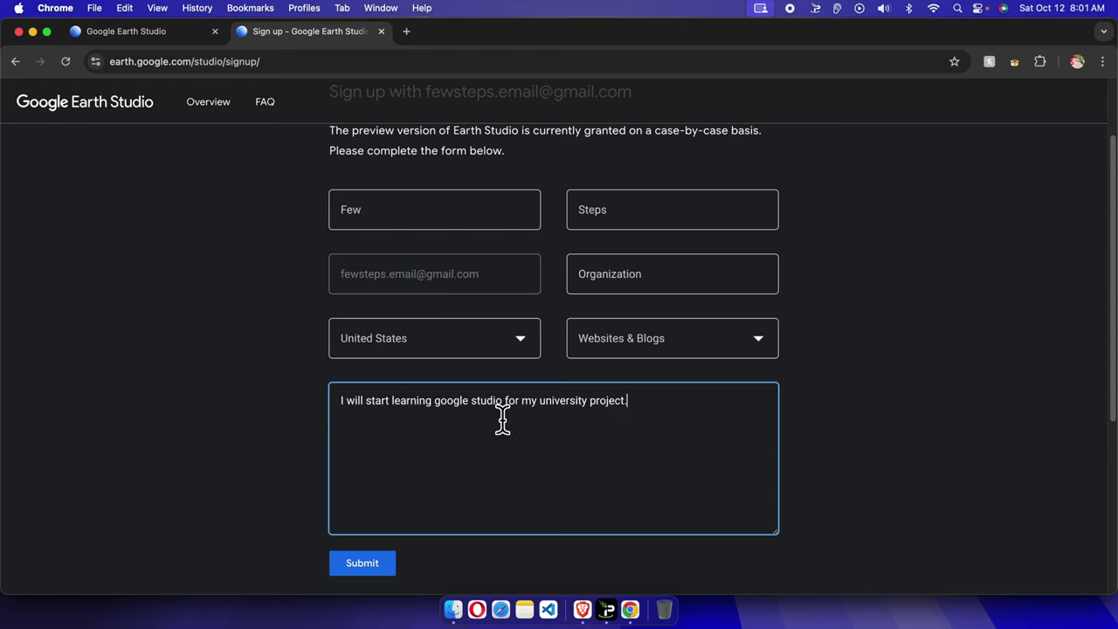
{"action": "scroll", "coordinate": [403, 561], "scroll_direction": "down", "scroll_amount": 1}
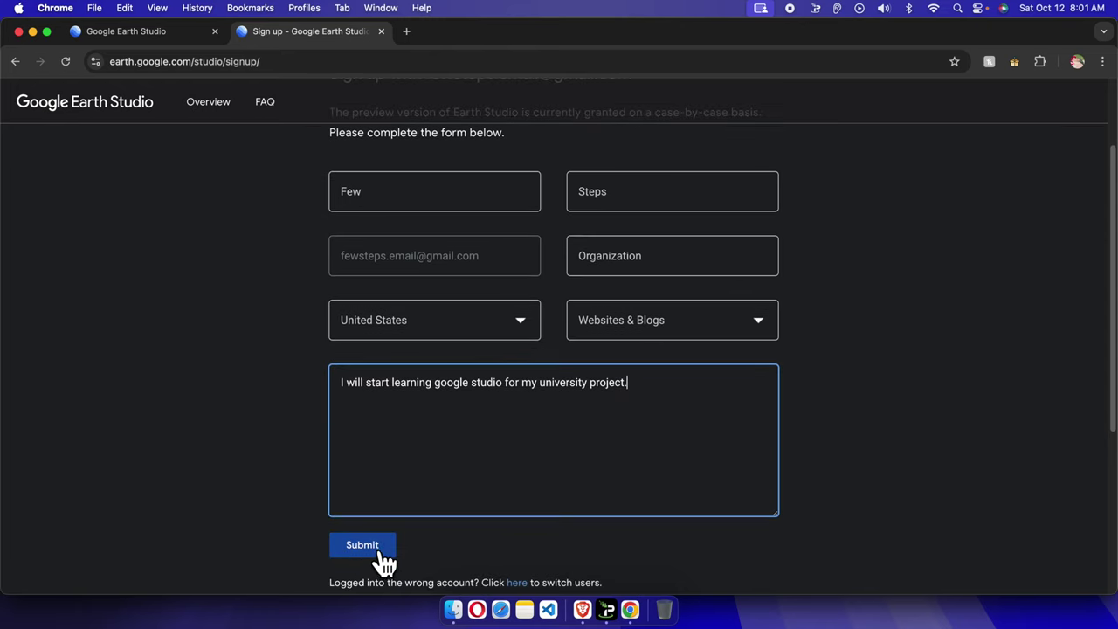
{"action": "left_click", "coordinate": [388, 550]}
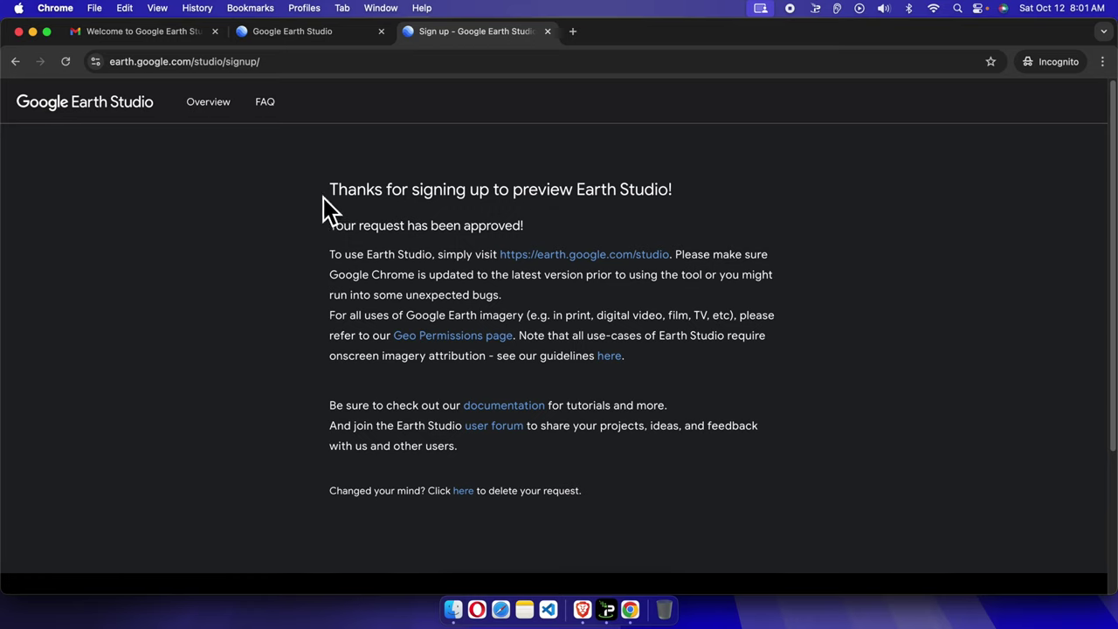
Step: Highlight the 'Thanks for signing up' heading and the request-approved message
{"action": "left_click_drag", "start_coordinate": [344, 204], "coordinate": [654, 207]}
{"action": "left_click", "coordinate": [730, 203]}
{"action": "left_click_drag", "start_coordinate": [333, 228], "coordinate": [544, 233]}
{"action": "left_click", "coordinate": [498, 244]}
Step: View the Earth Studio welcome email, return to the inbox, and check then dismiss the account popup
{"action": "left_click", "coordinate": [143, 35]}
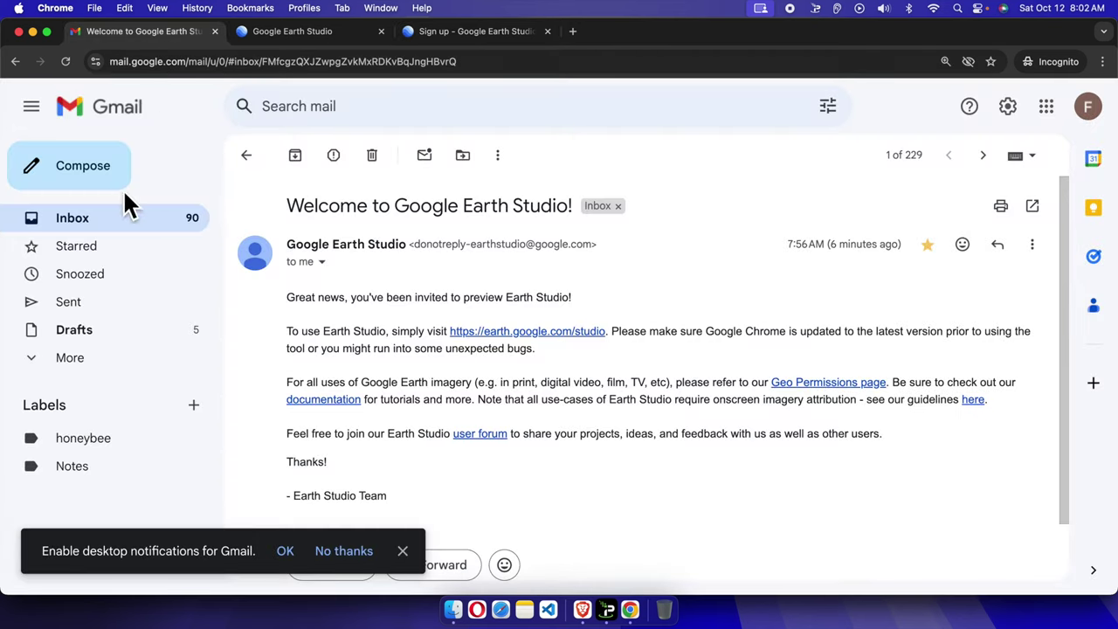
{"action": "left_click", "coordinate": [76, 226]}
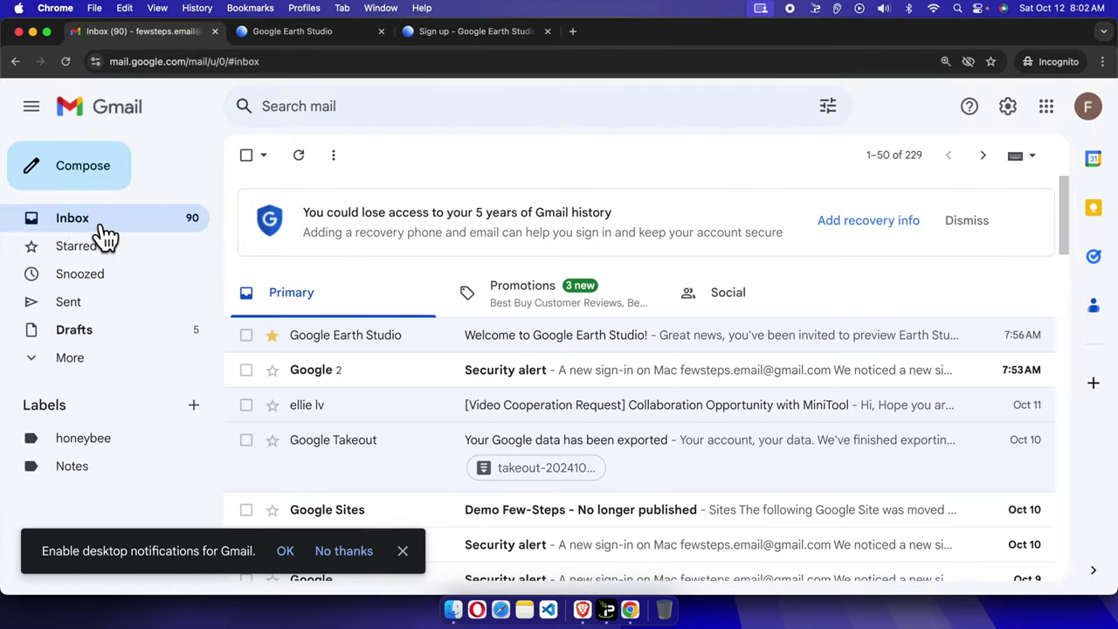
{"action": "left_click", "coordinate": [1087, 108]}
{"action": "left_click_drag", "start_coordinate": [845, 160], "coordinate": [1020, 176]}
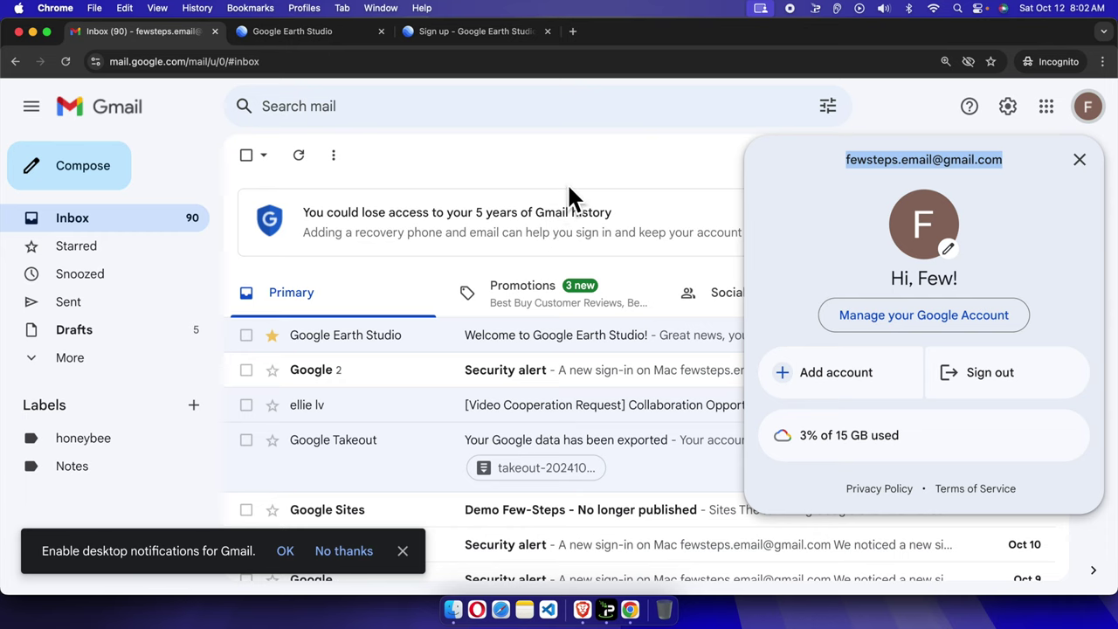
{"action": "left_click", "coordinate": [920, 173]}
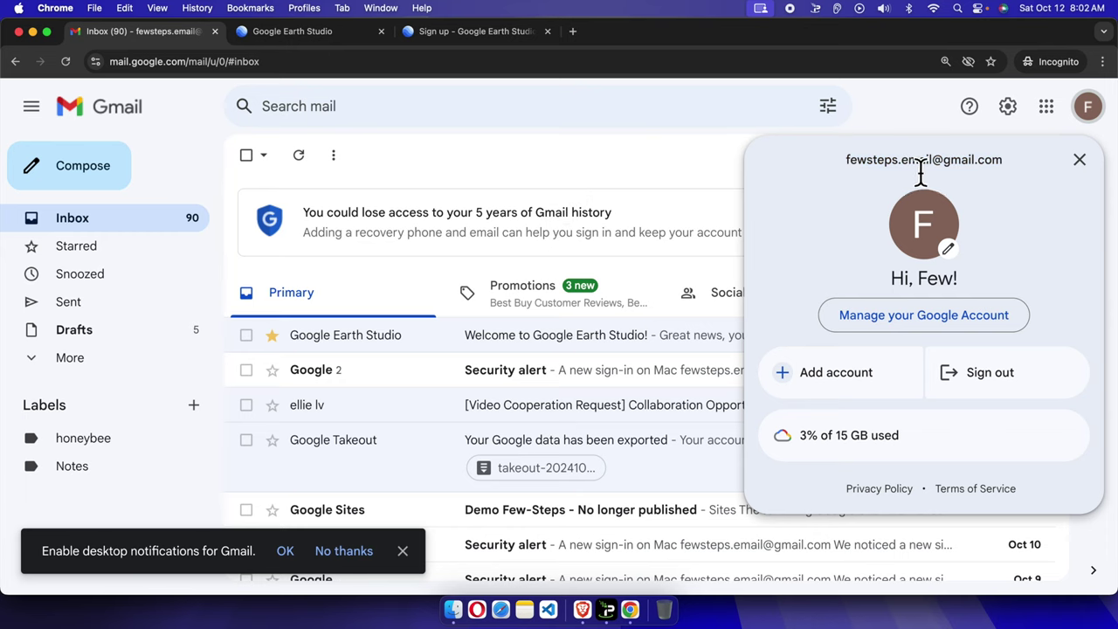
{"action": "left_click", "coordinate": [656, 171]}
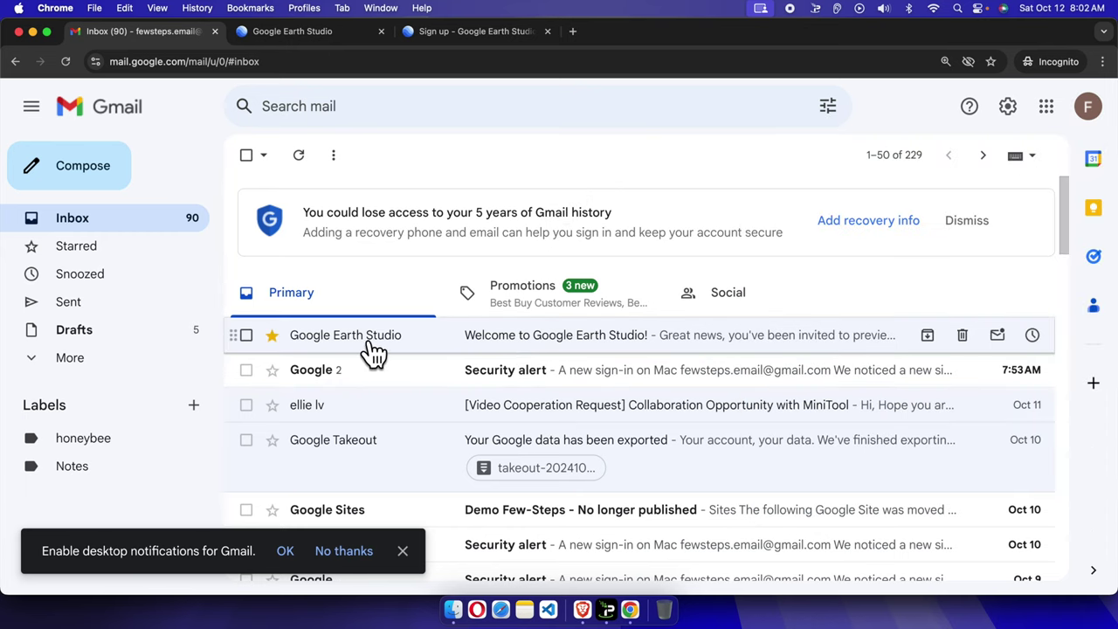
{"action": "left_click", "coordinate": [580, 347]}
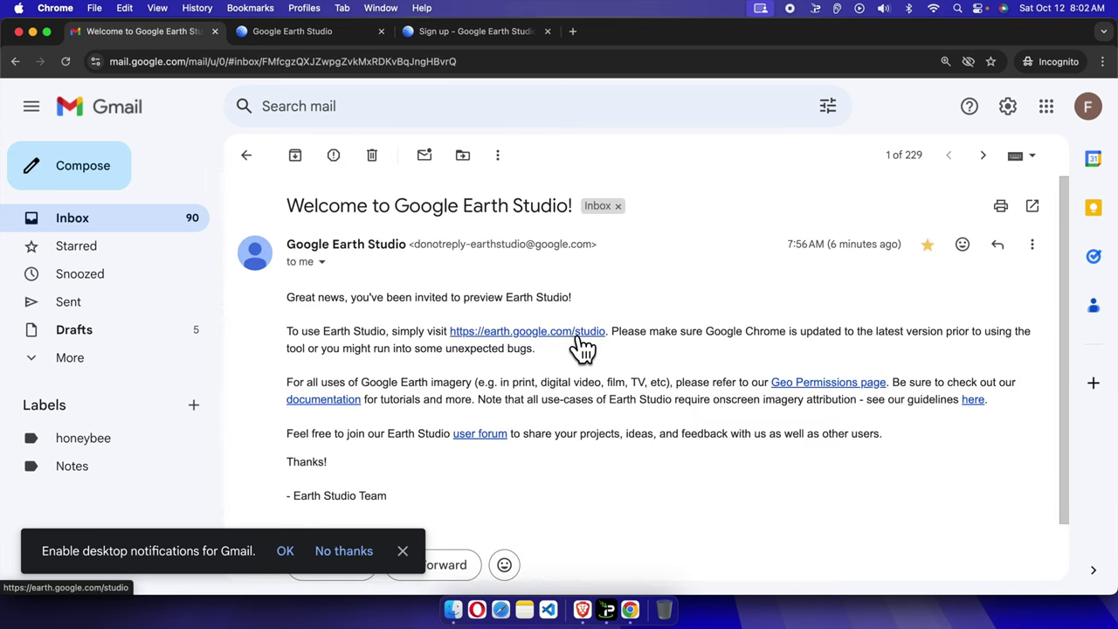
{"action": "scroll", "coordinate": [512, 397], "scroll_direction": "down", "scroll_amount": 2}
{"action": "scroll", "coordinate": [514, 397], "scroll_direction": "up", "scroll_amount": 1}
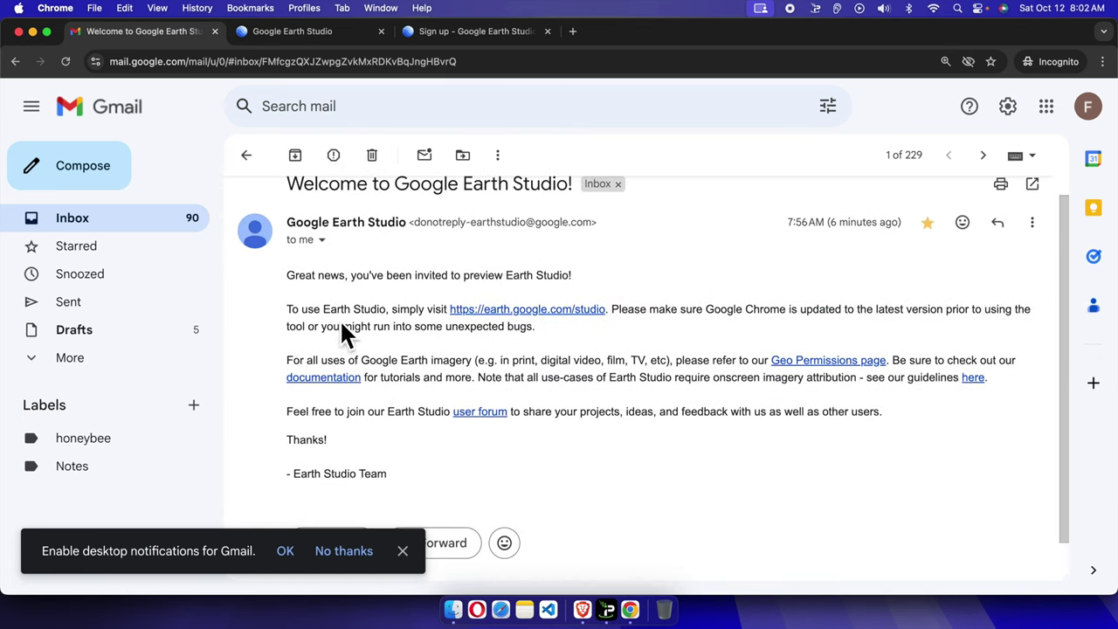
{"action": "left_click_drag", "start_coordinate": [352, 279], "coordinate": [591, 288]}
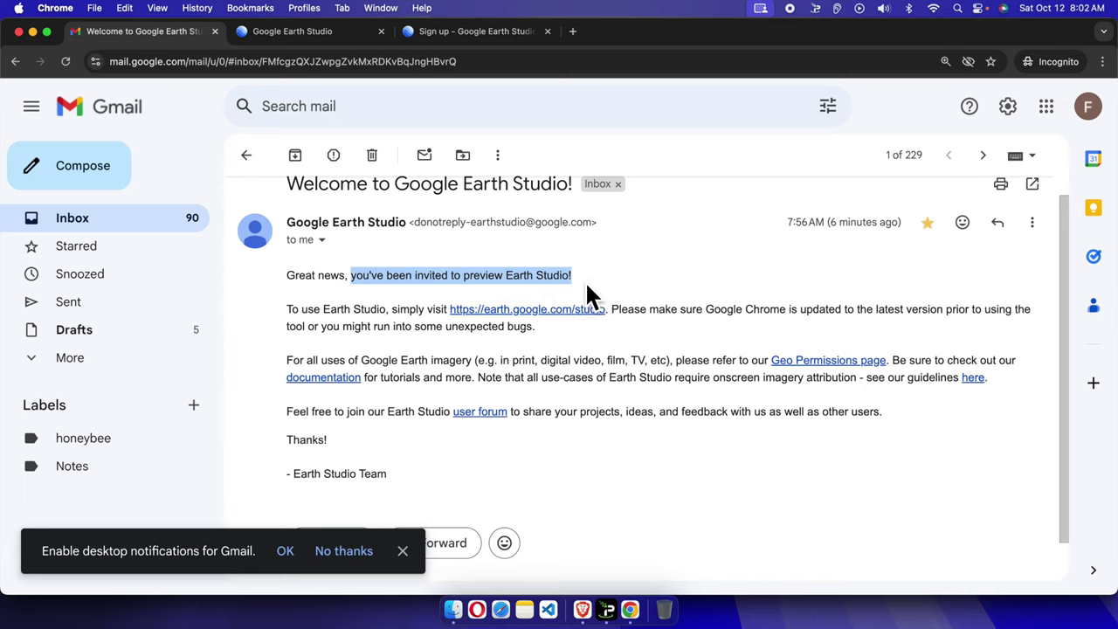
{"action": "left_click", "coordinate": [524, 279]}
{"action": "left_click_drag", "start_coordinate": [504, 278], "coordinate": [578, 288]}
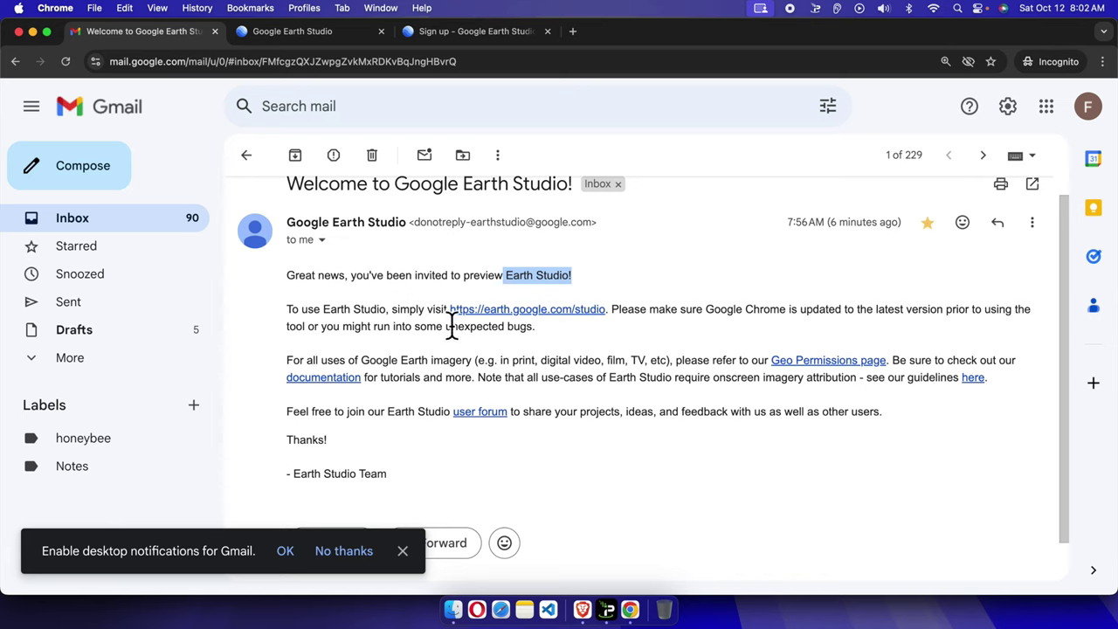
{"action": "left_click_drag", "start_coordinate": [451, 311], "coordinate": [619, 320]}
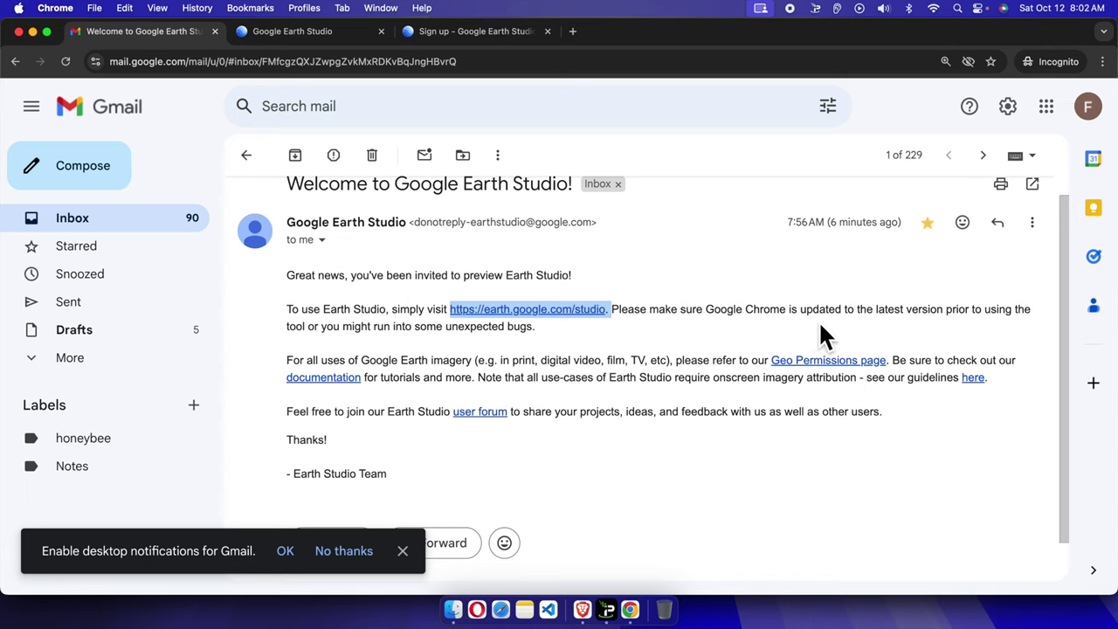
{"action": "left_click", "coordinate": [790, 323]}
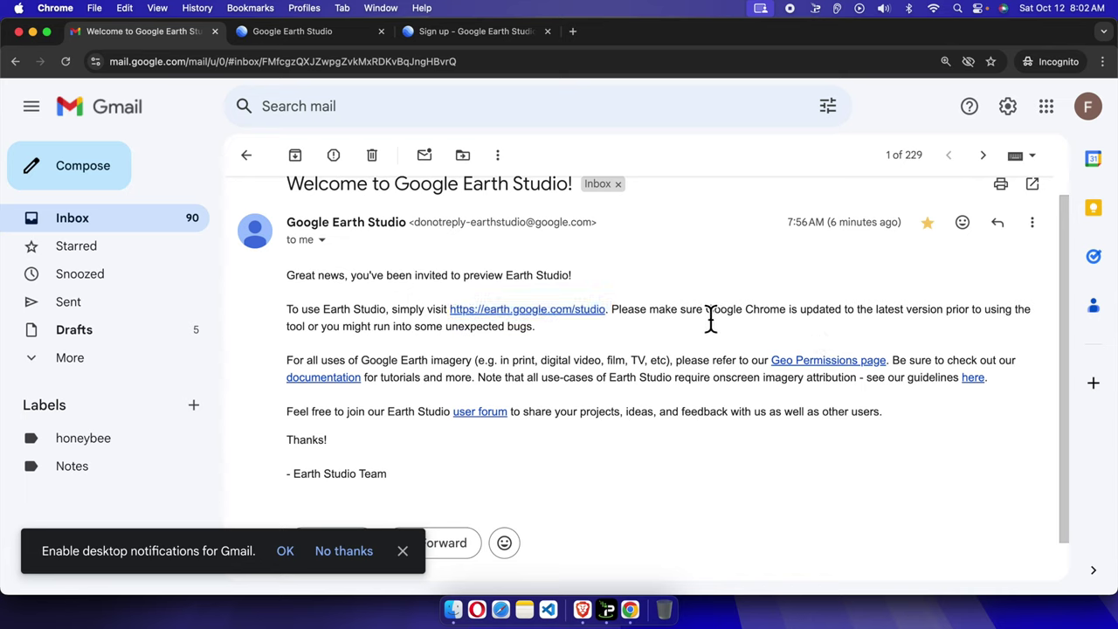
{"action": "left_click_drag", "start_coordinate": [708, 317], "coordinate": [788, 330]}
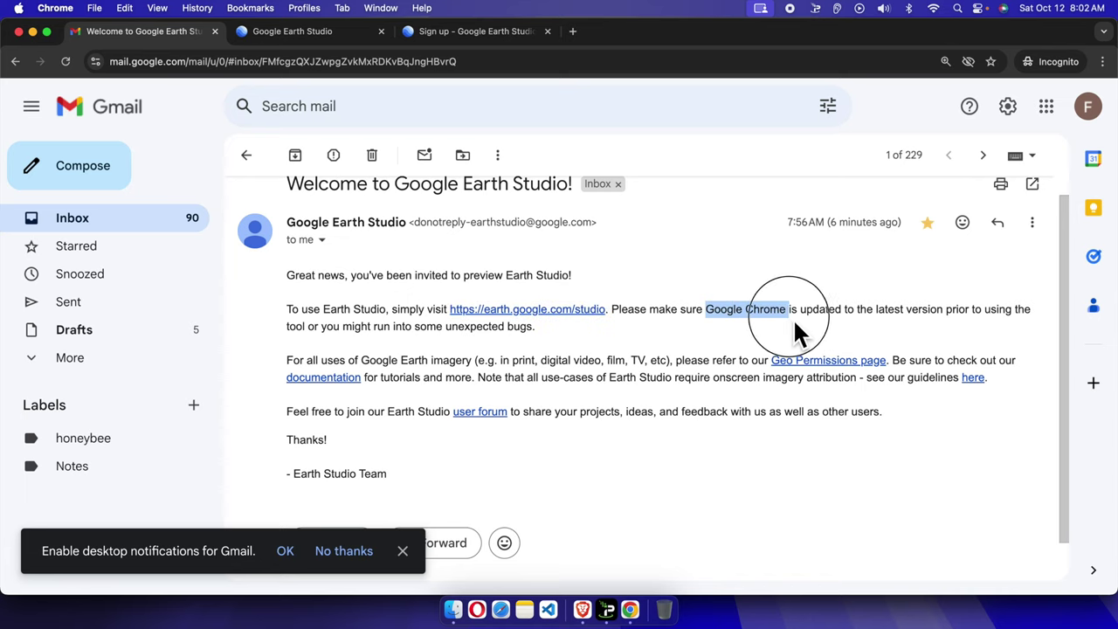
{"action": "left_click", "coordinate": [802, 322]}
{"action": "left_click_drag", "start_coordinate": [801, 321], "coordinate": [851, 325]}
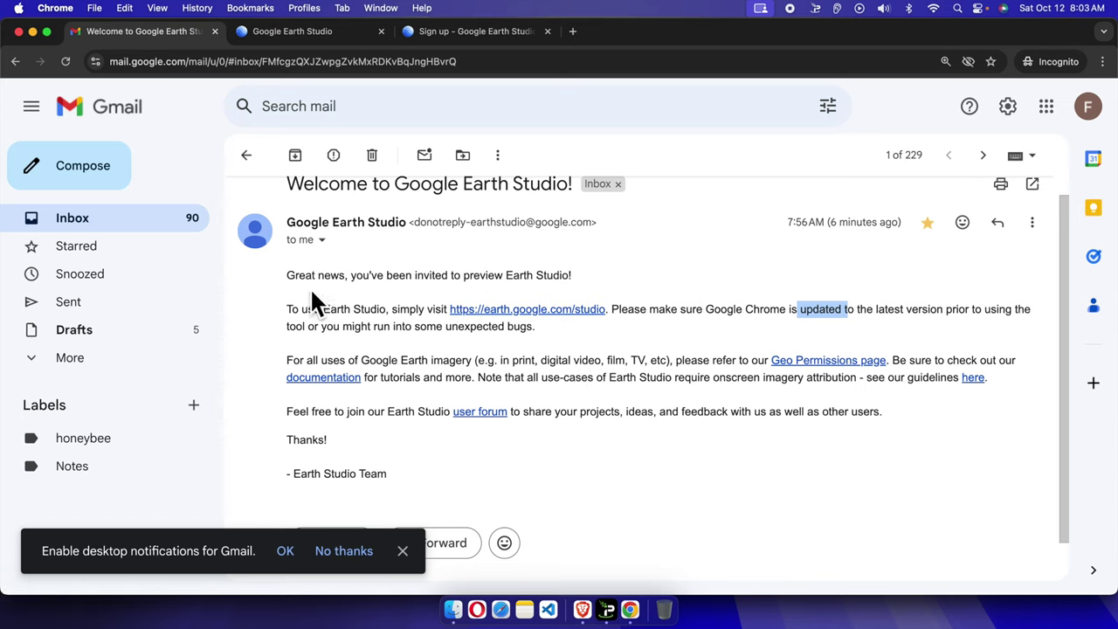
{"action": "left_click", "coordinate": [584, 357]}
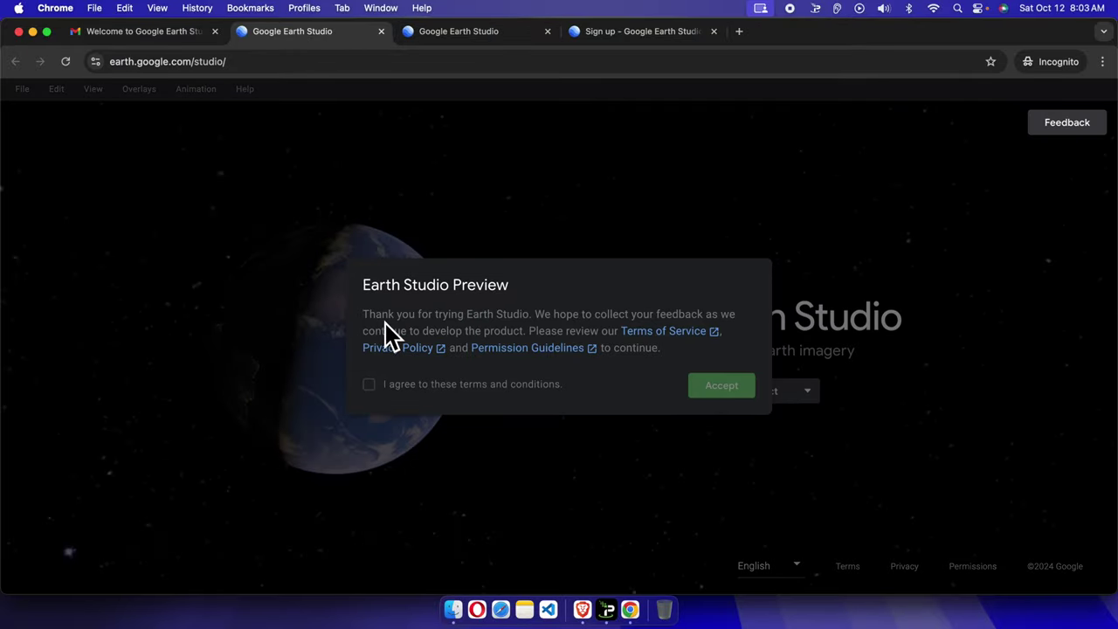
Step: Agree to the Earth Studio Preview terms and conditions and accept them
{"action": "left_click", "coordinate": [370, 388]}
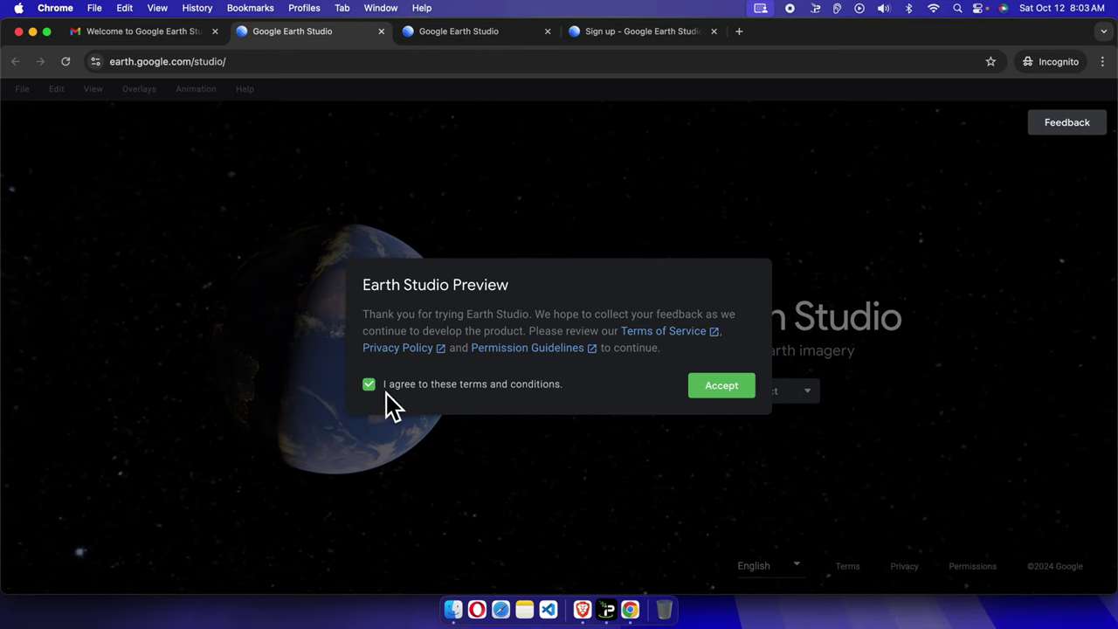
{"action": "left_click", "coordinate": [722, 385]}
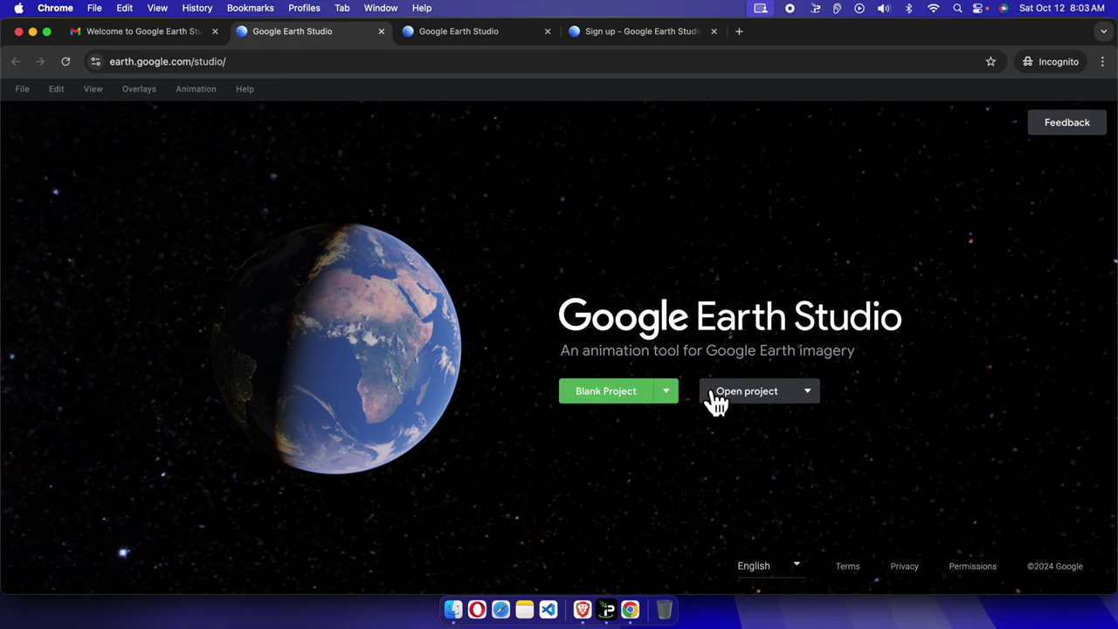
{"action": "left_click", "coordinate": [28, 99]}
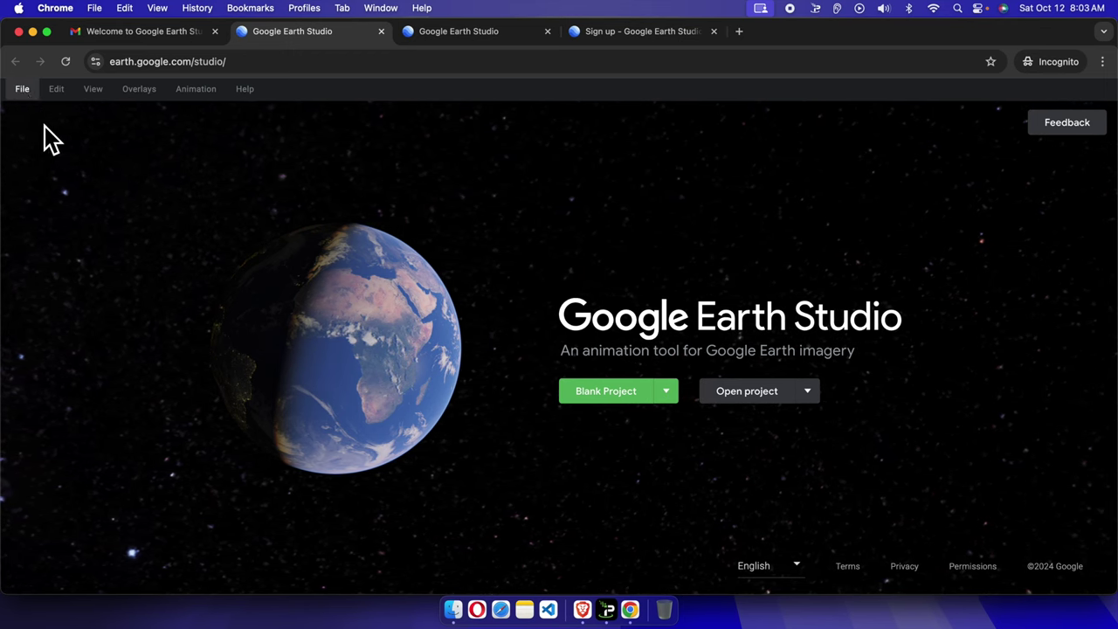
{"action": "left_click", "coordinate": [21, 91]}
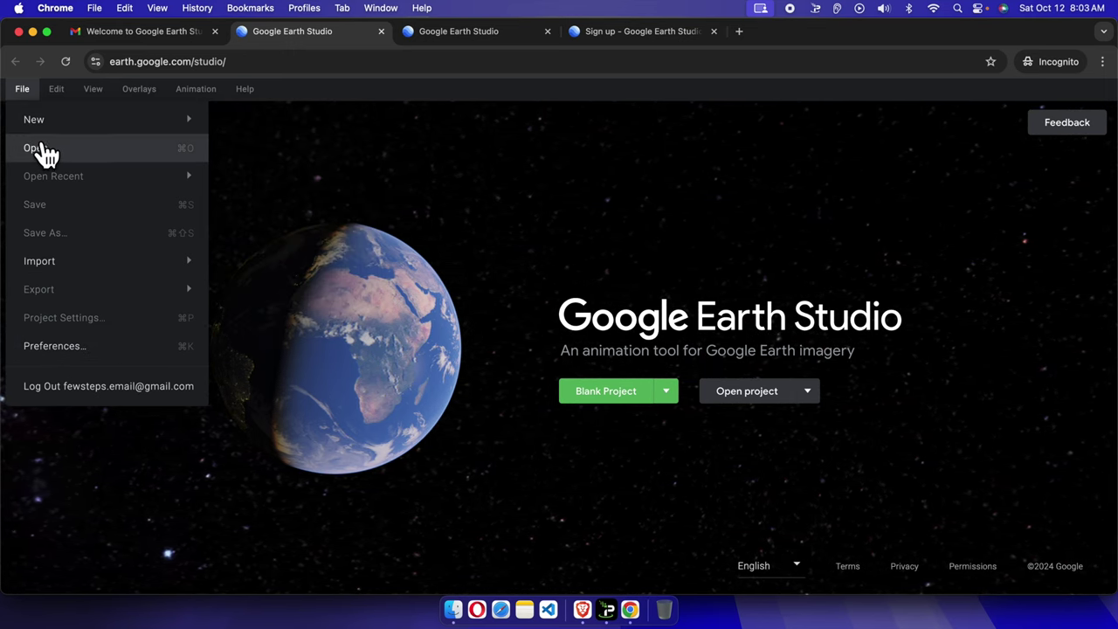
{"action": "mouse_move", "coordinate": [55, 91]}
{"action": "mouse_move", "coordinate": [93, 91]}
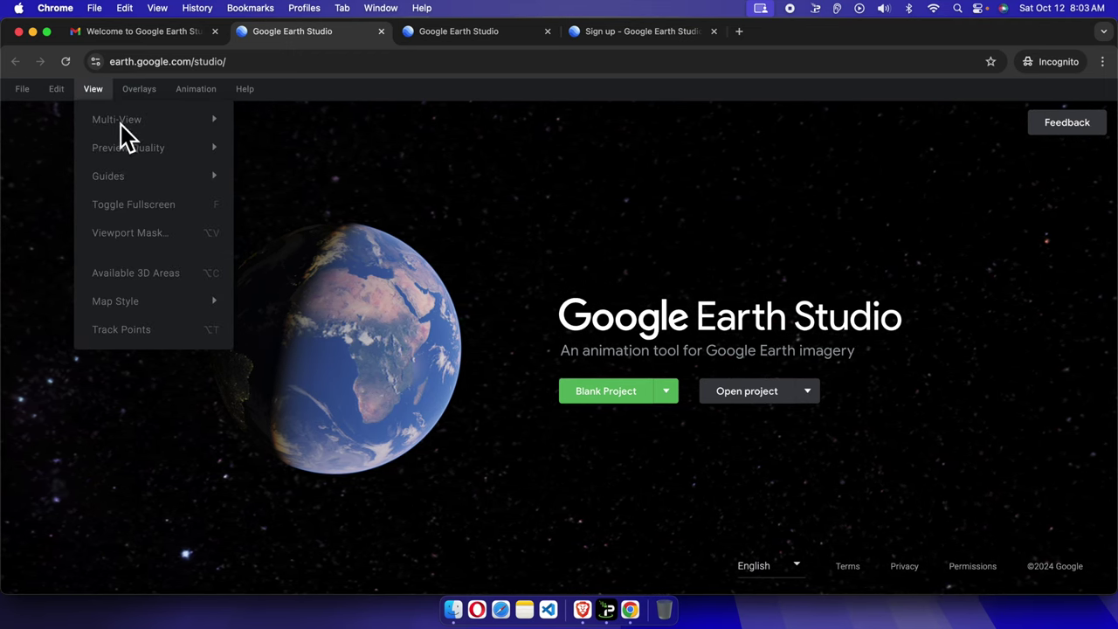
{"action": "mouse_move", "coordinate": [135, 95]}
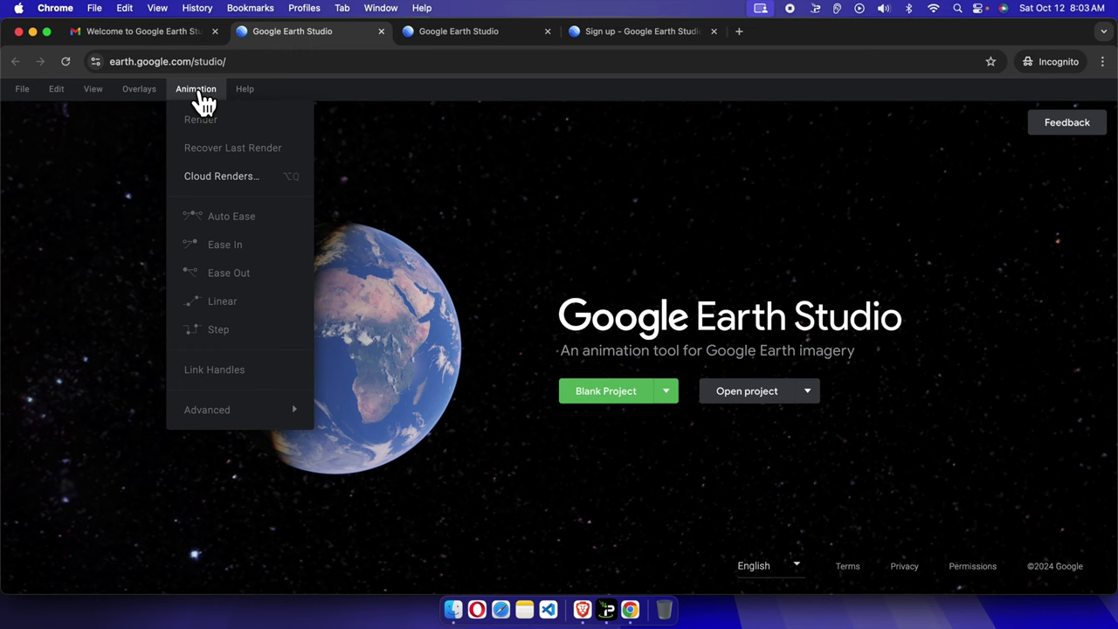
{"action": "mouse_move", "coordinate": [253, 104]}
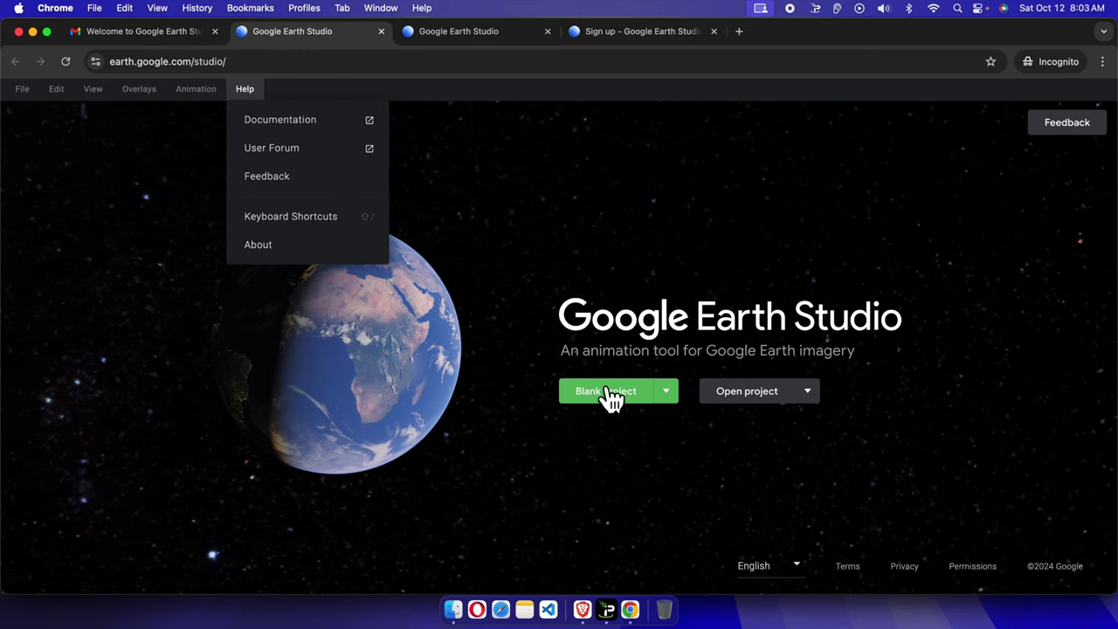
{"action": "left_click", "coordinate": [809, 402]}
{"action": "left_click", "coordinate": [808, 402]}
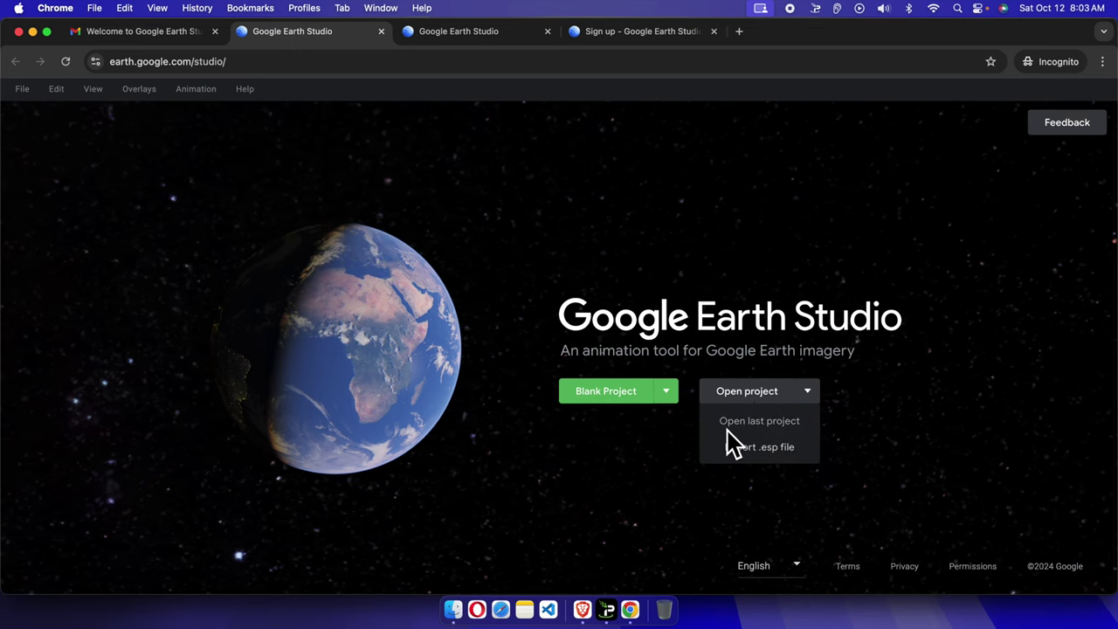
{"action": "left_click", "coordinate": [834, 342]}
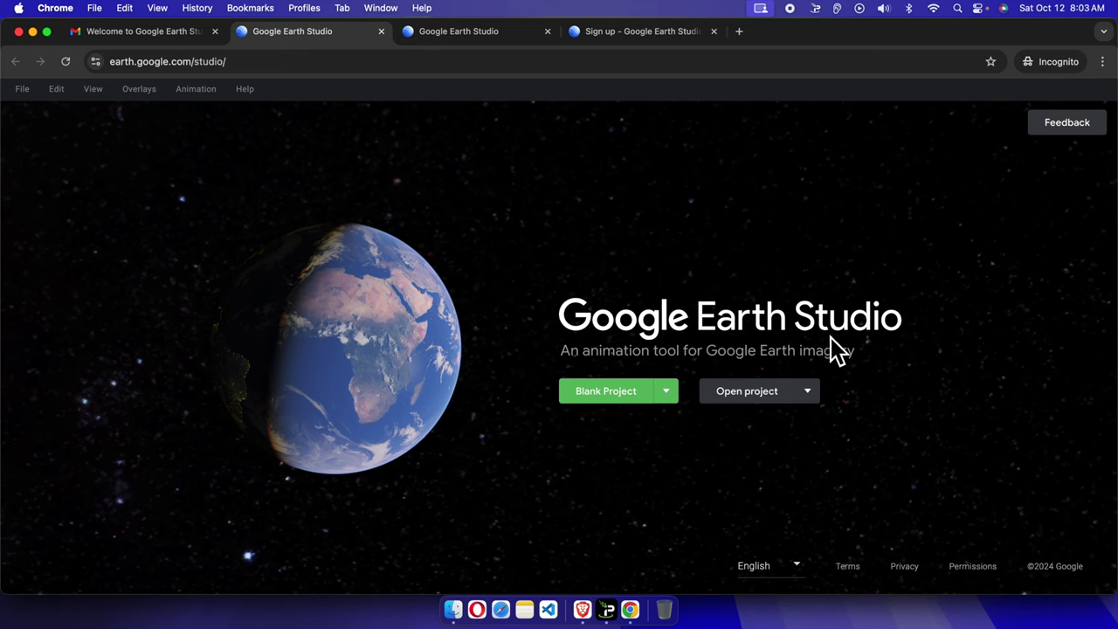